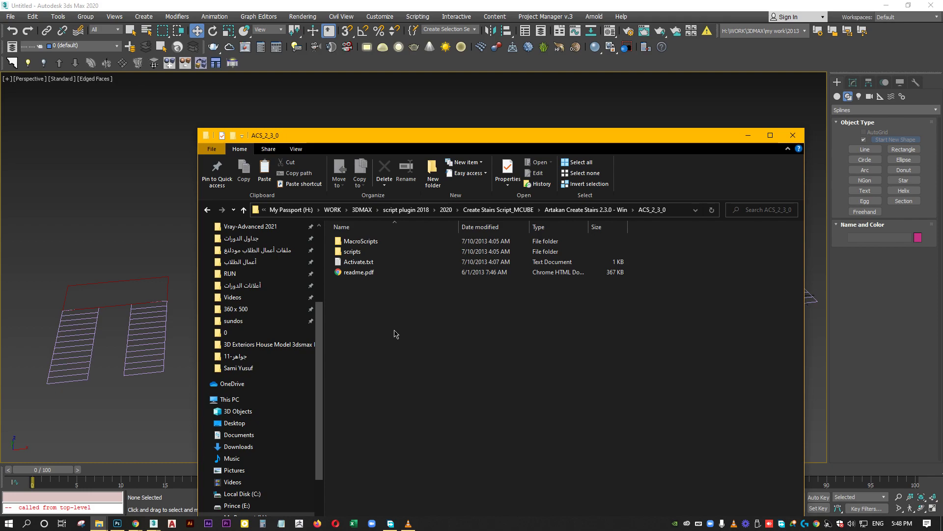
# - Copy the full path of the ACS_2_3_0 scripts folder from the Explorer address bar
pyautogui.doubleClick(386, 255)
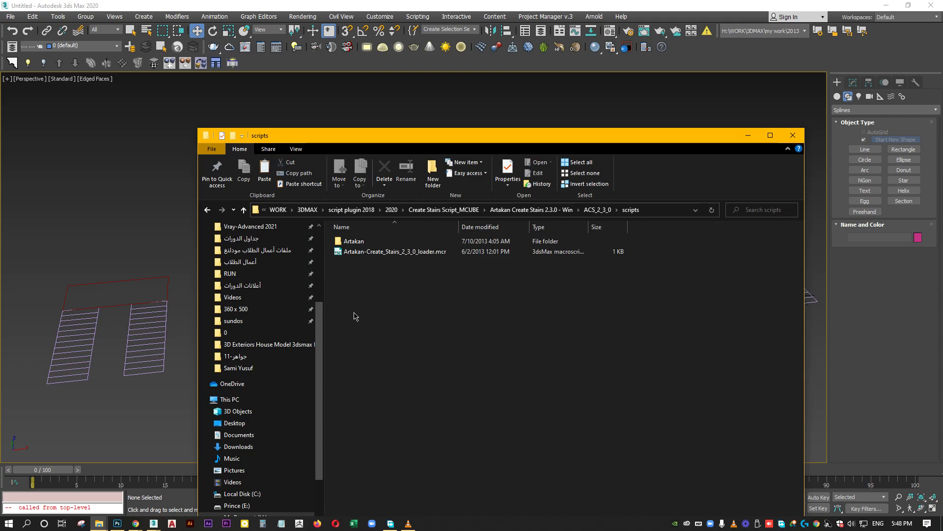
pyautogui.click(677, 211)
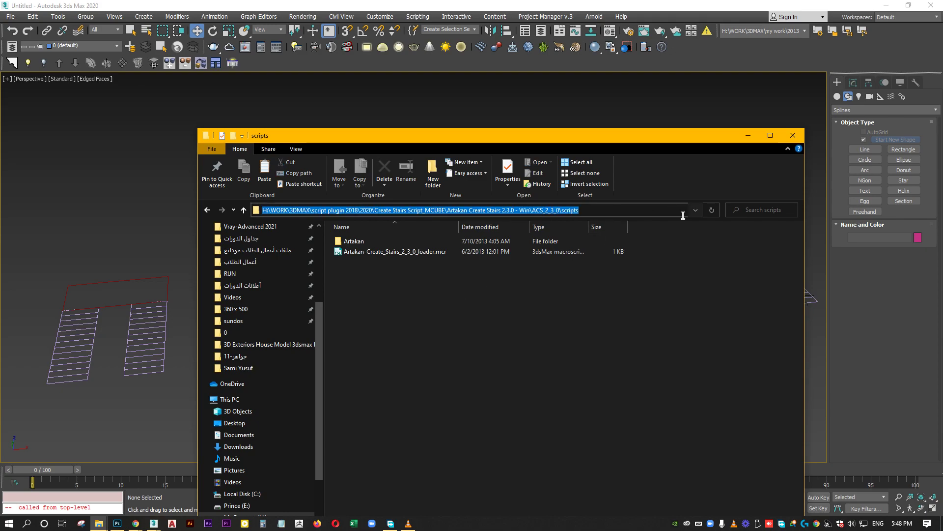
pyautogui.hotkey('ctrl', 'c')
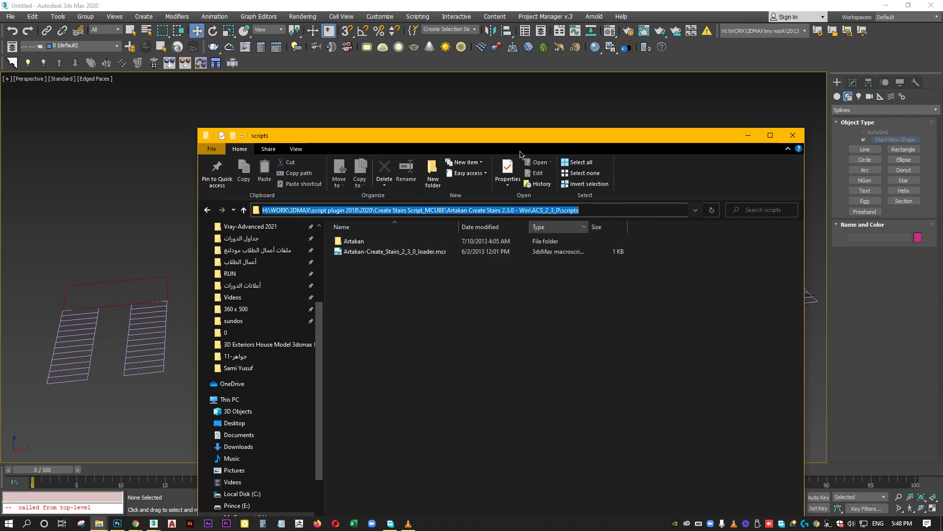
pyautogui.click(491, 4)
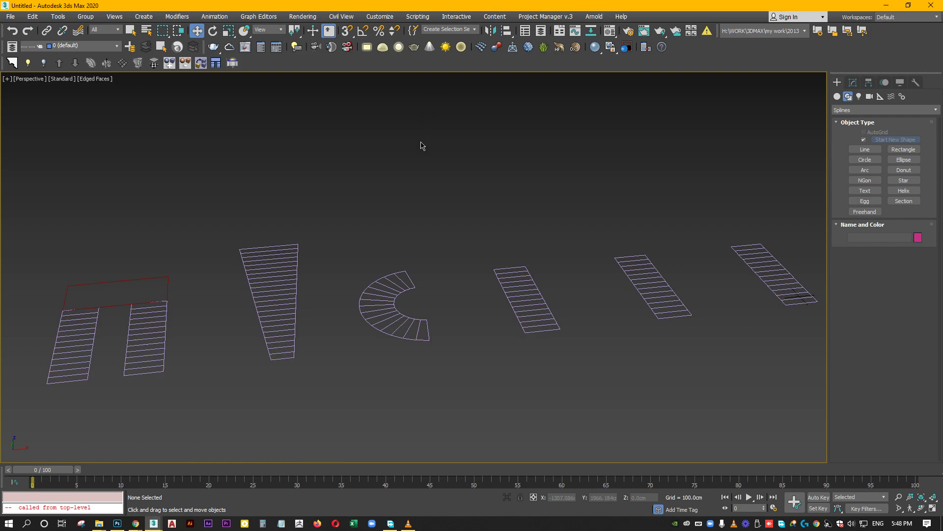
# - Run Artakan-Create_Stairs_2_3_0_loader.mcr through Scripting > Run Script from the pasted folder path
pyautogui.click(421, 18)
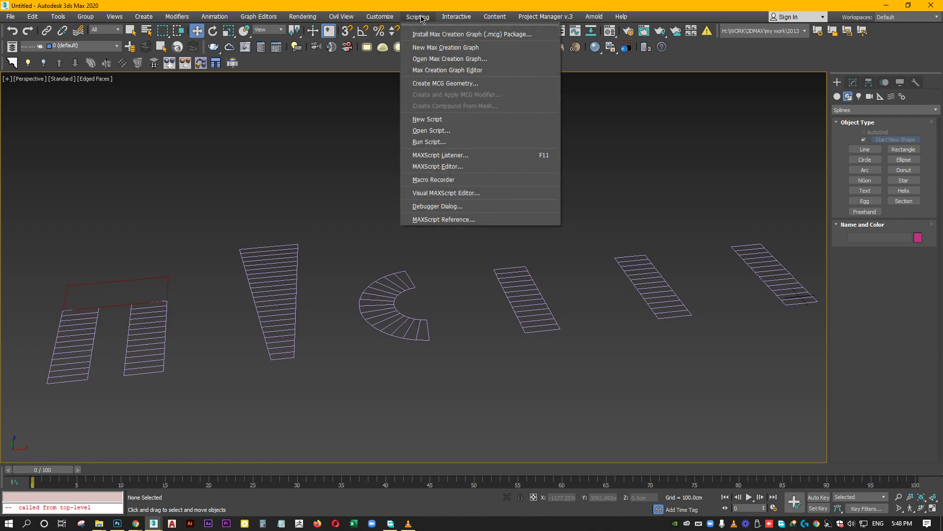
pyautogui.click(456, 142)
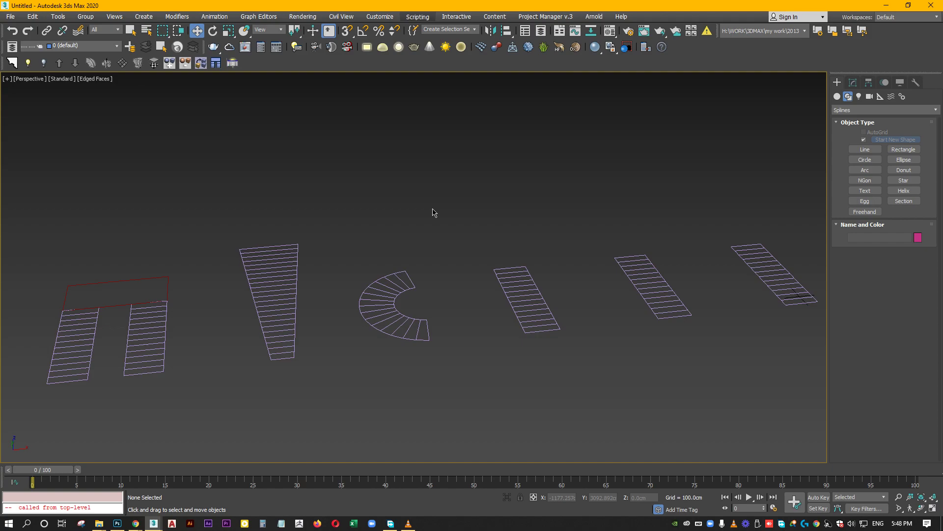
pyautogui.hotkey('ctrl', 'v')
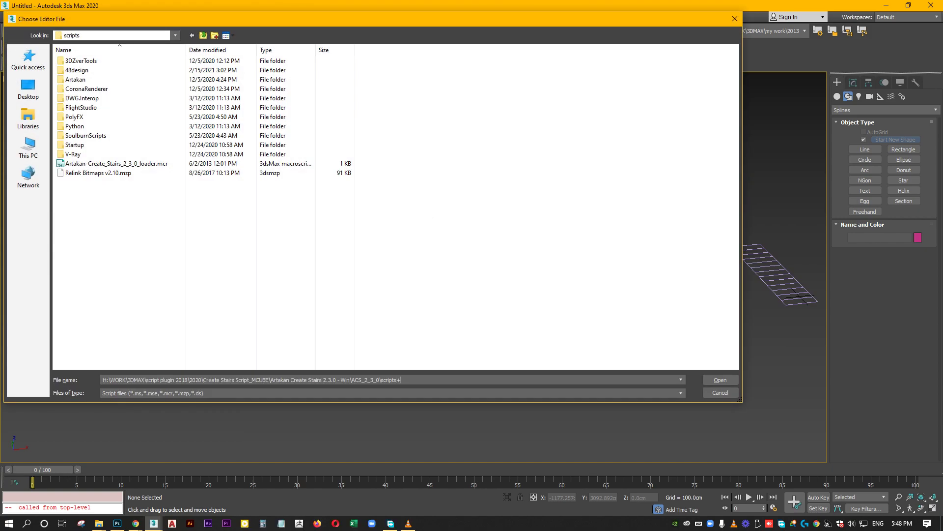
pyautogui.press('Return')
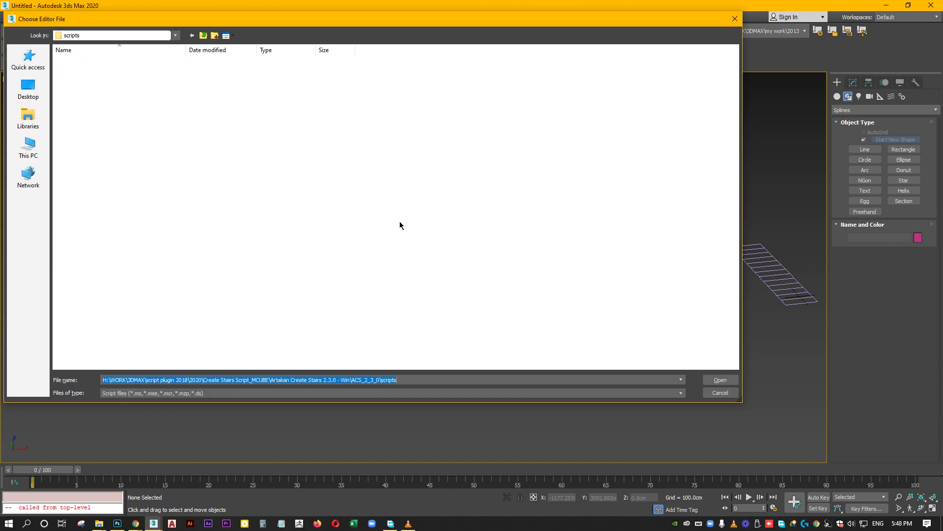
pyautogui.click(102, 72)
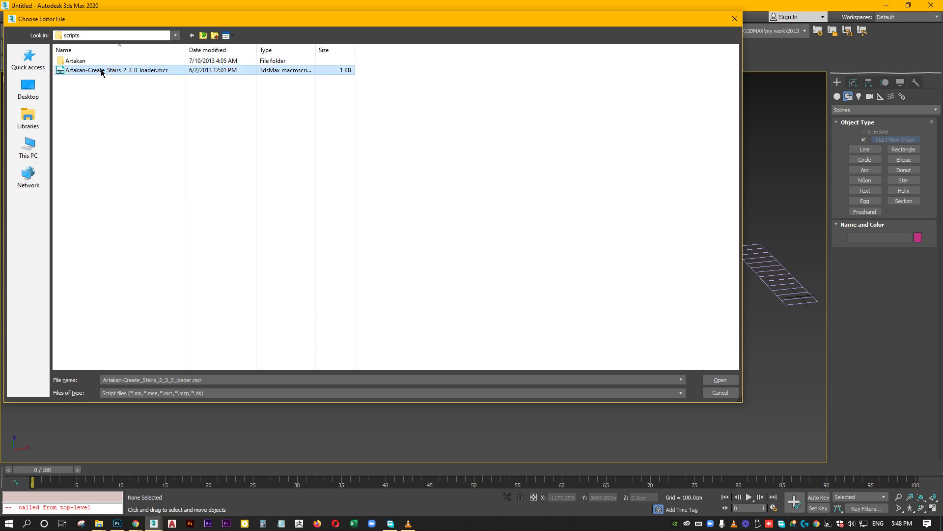
pyautogui.click(721, 380)
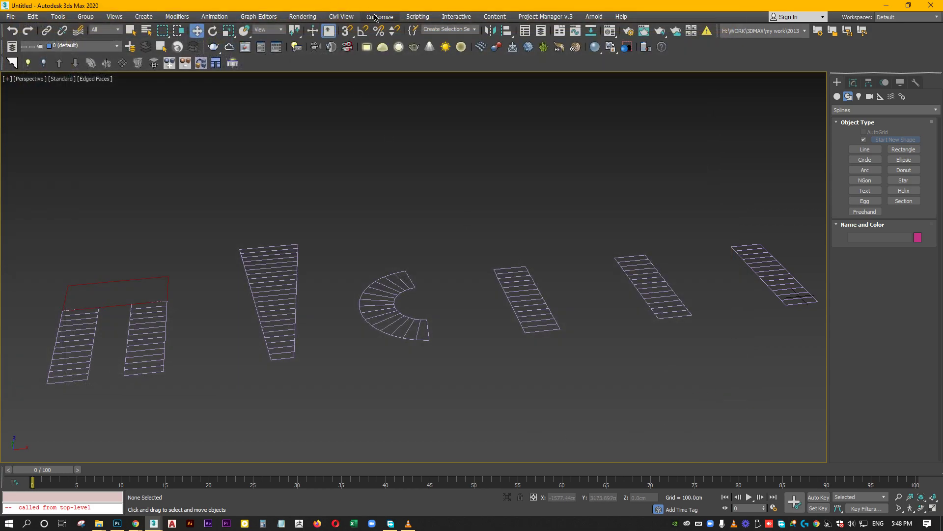
# - Drag the Artakan category's Create_Staris_2_3_0 action onto a toolbar via Customize User Interface
pyautogui.click(375, 18)
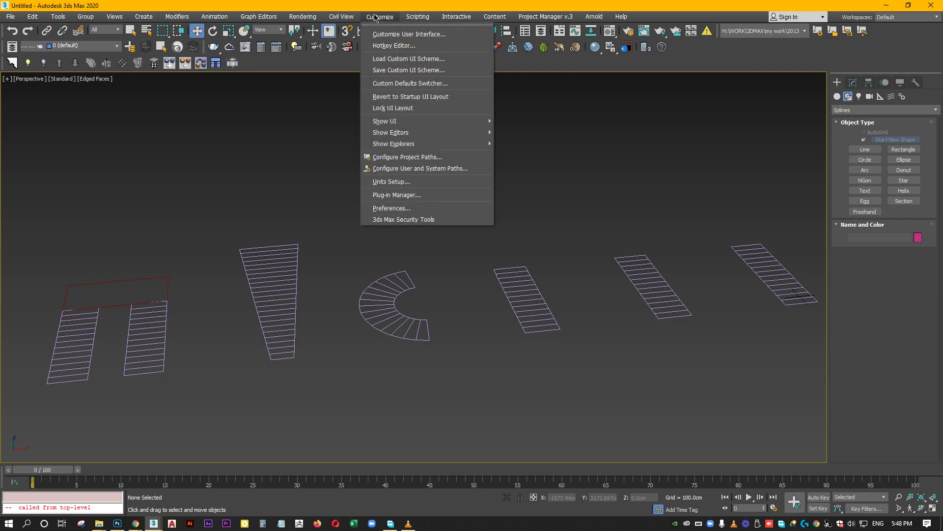
pyautogui.click(392, 38)
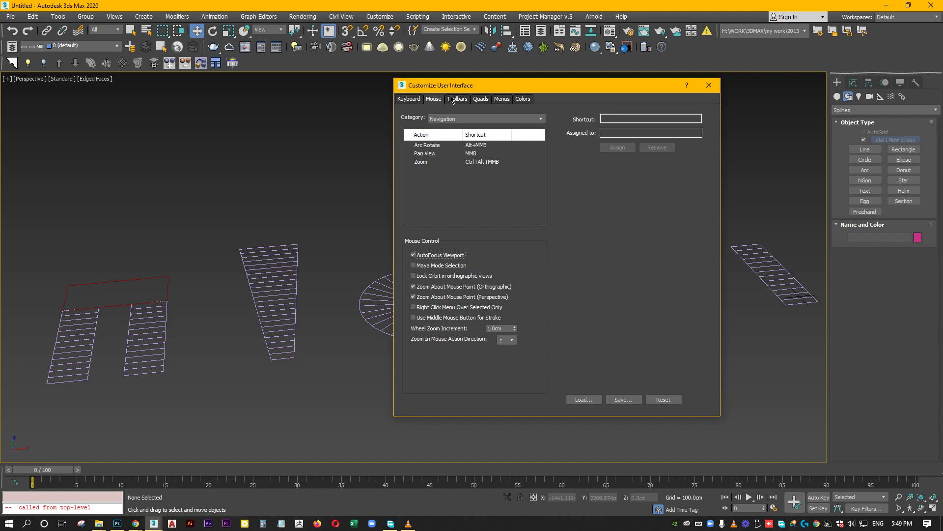
pyautogui.click(453, 100)
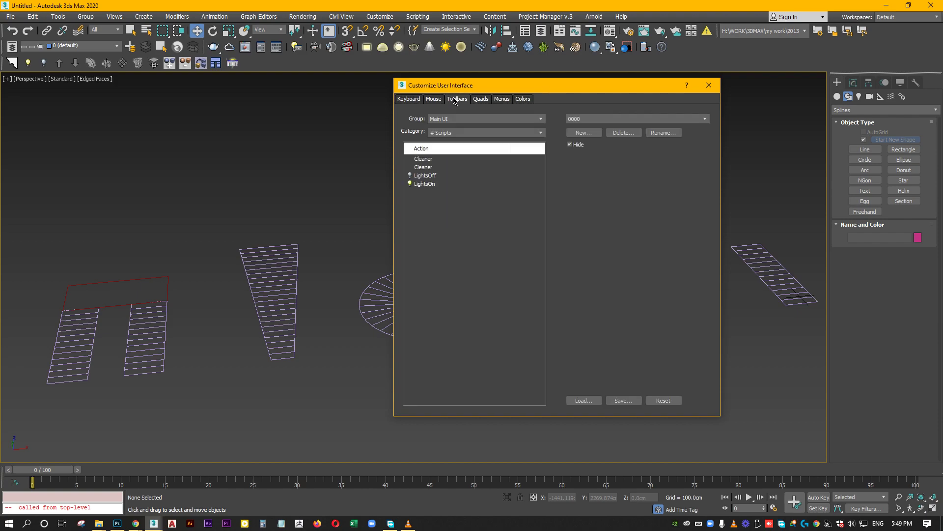
pyautogui.click(455, 133)
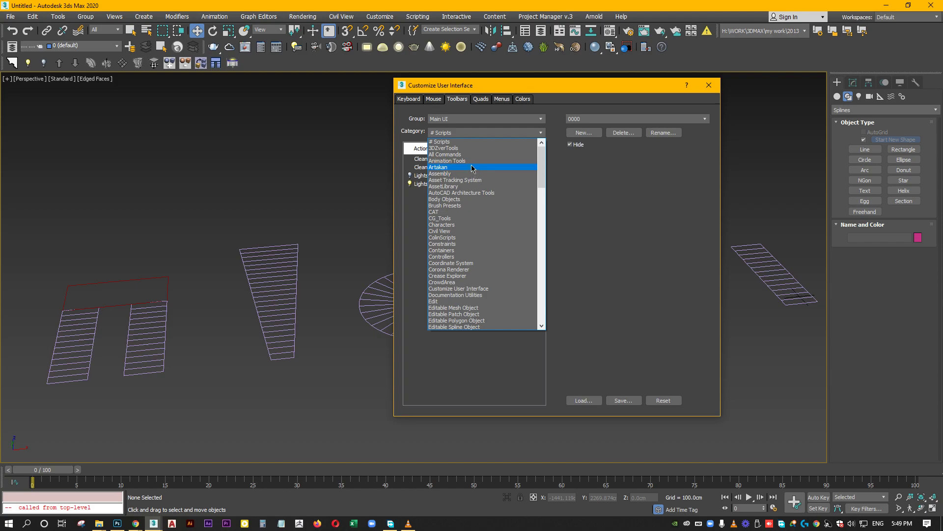
pyautogui.click(472, 167)
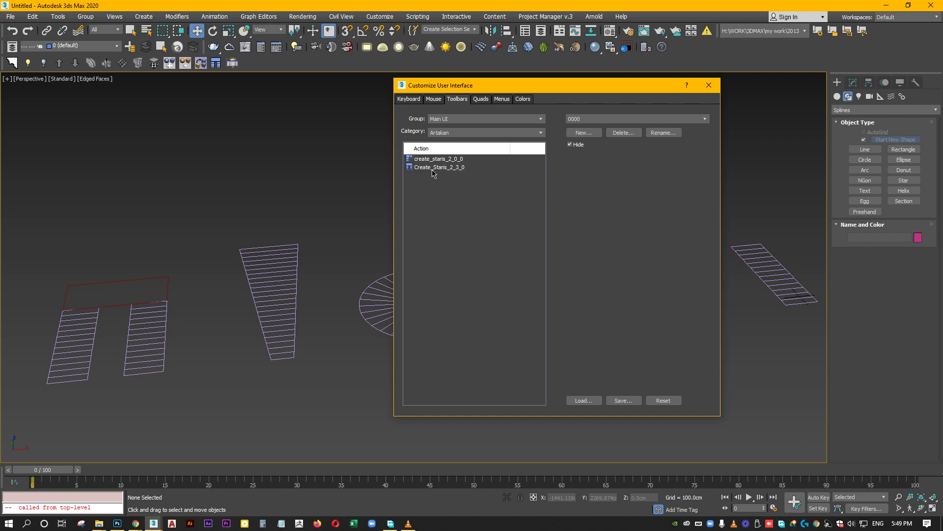
pyautogui.moveTo(432, 168); pyautogui.dragTo(213, 68)
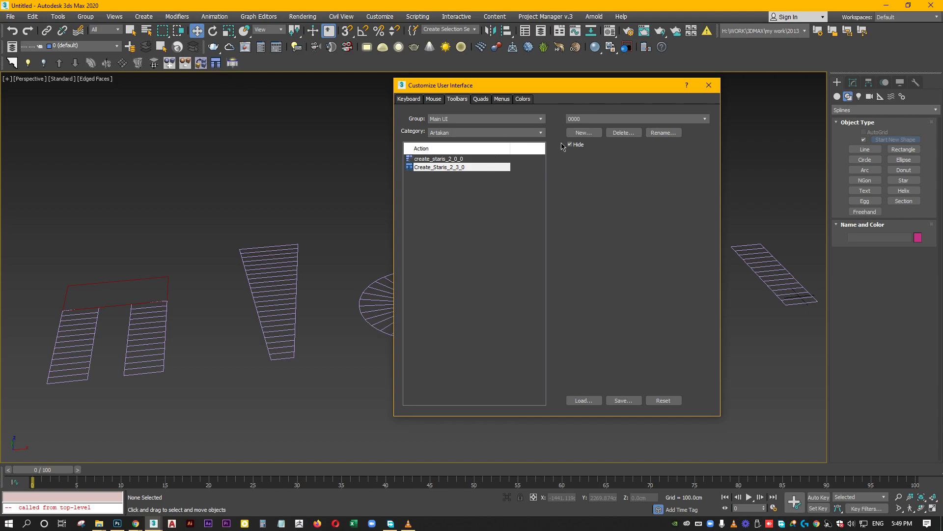
pyautogui.click(709, 85)
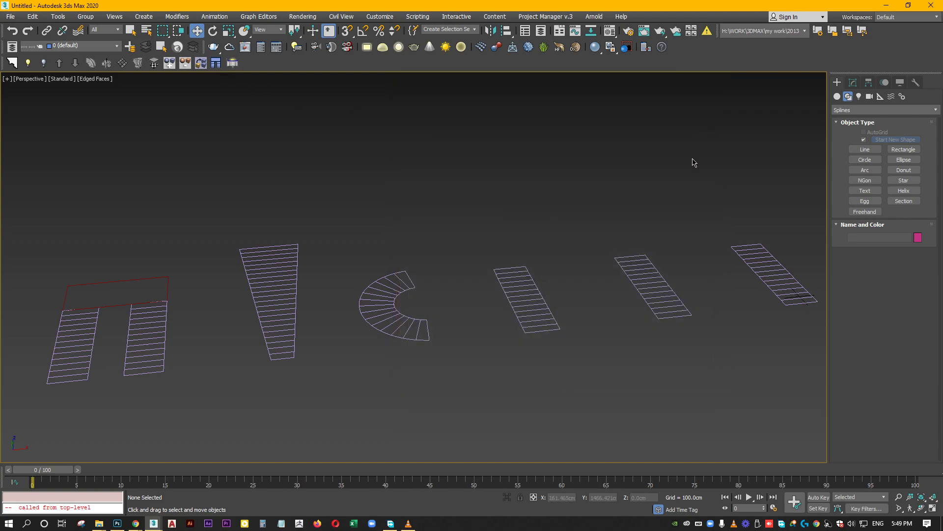
# - Copy the Artakan folder and confirm the path C:\Program Files\Autodesk\3ds Max 2020\scripts
pyautogui.hotkey('alt', 'Tab')
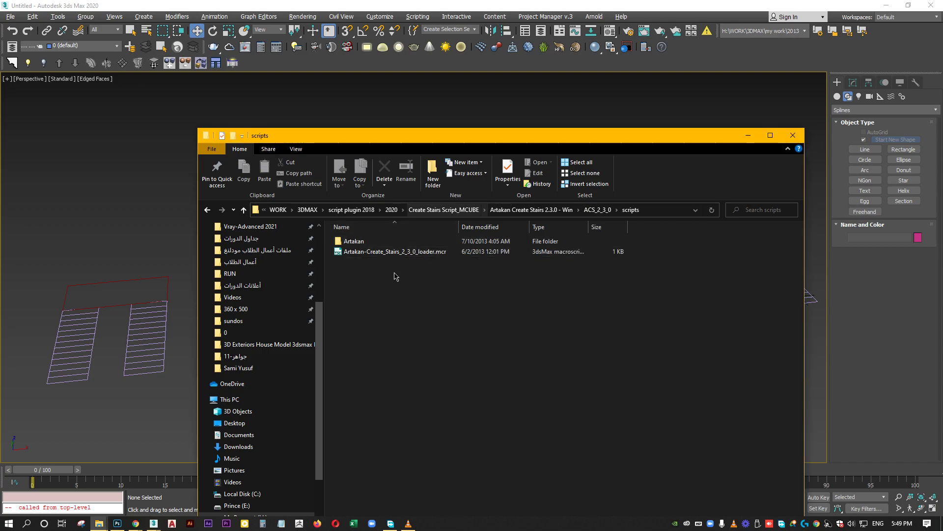
pyautogui.rightClick(342, 241)
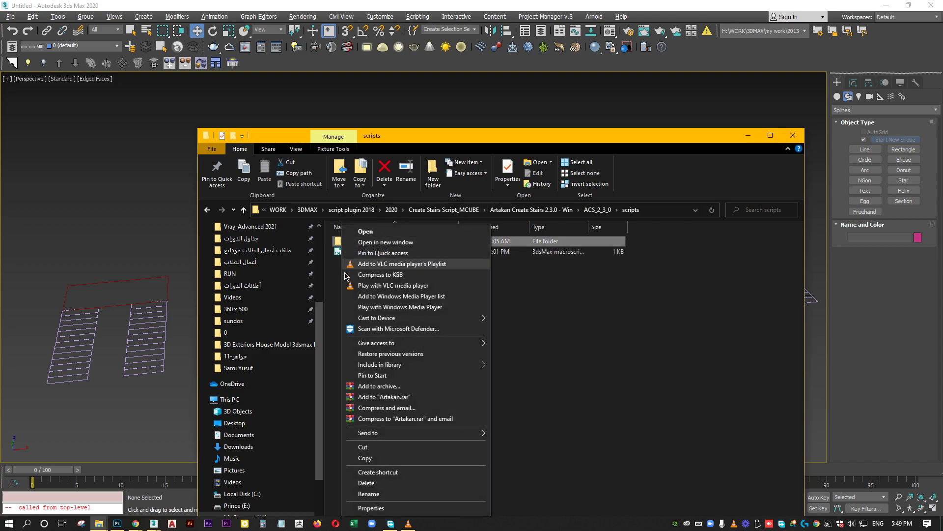
pyautogui.click(365, 457)
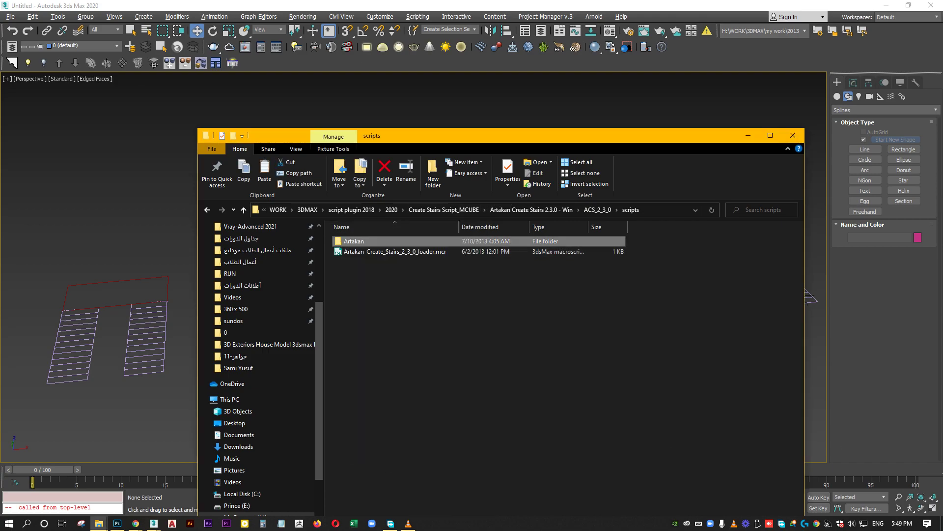
pyautogui.moveTo(432, 221); pyautogui.dragTo(451, 139)
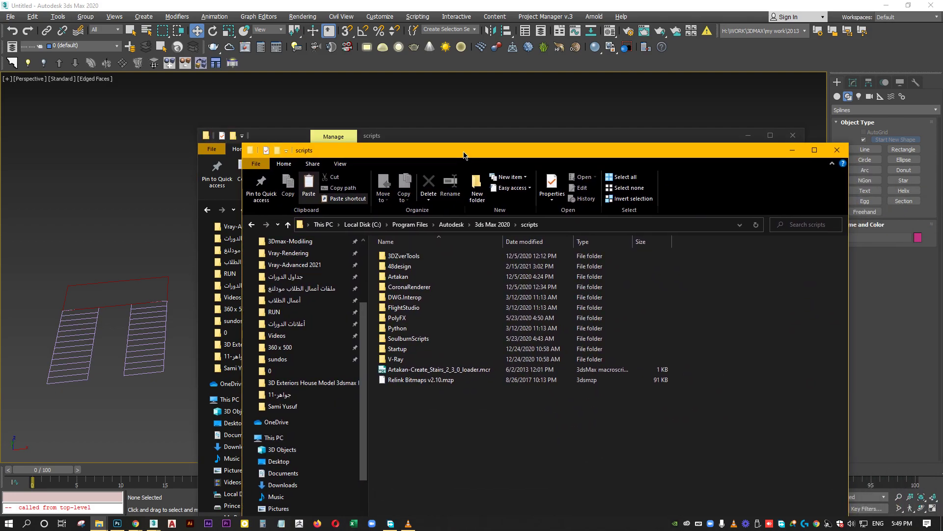
pyautogui.click(579, 210)
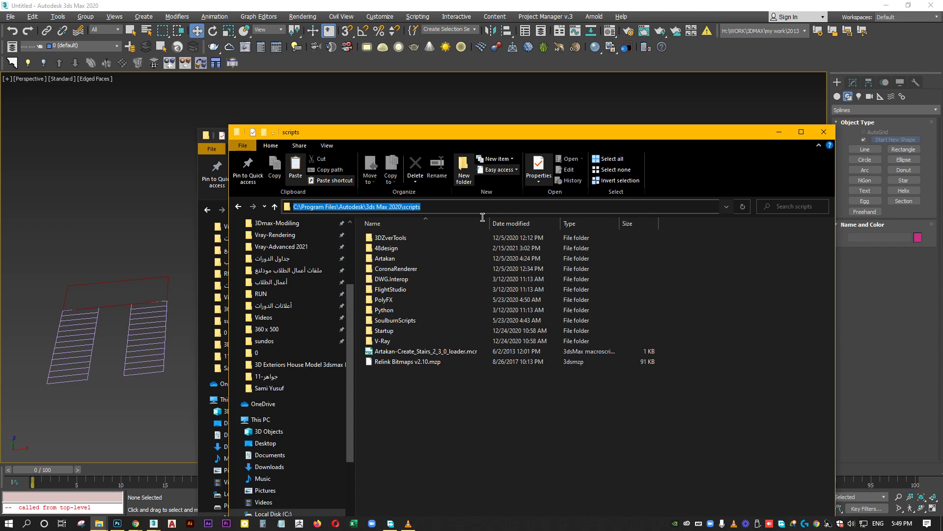
pyautogui.click(491, 370)
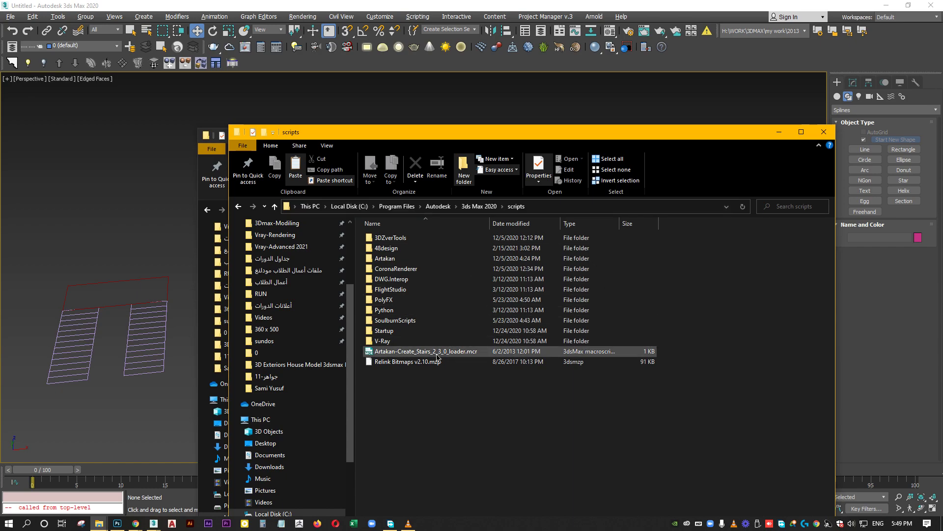
# - Check the Artakan folder's contents, then launch Create Stairs from the 3ds Max toolbar
pyautogui.click(388, 259)
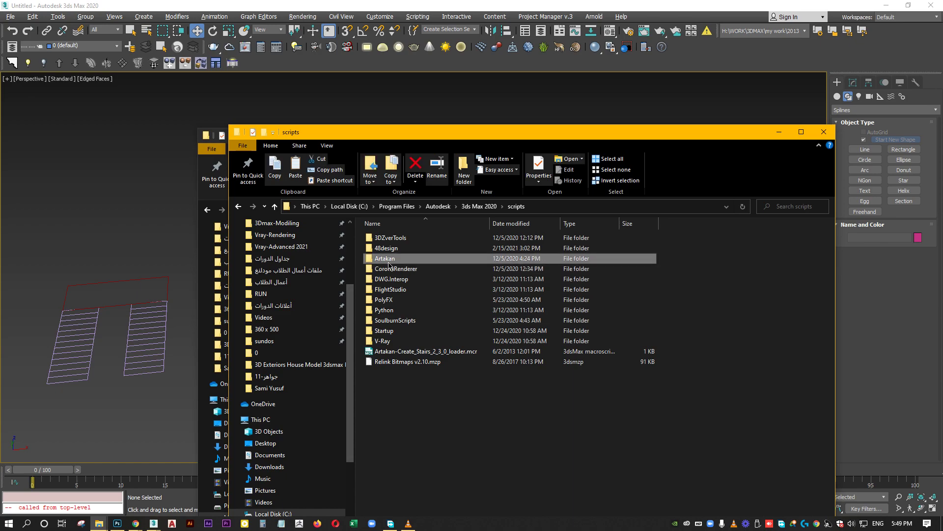
pyautogui.doubleClick(388, 261)
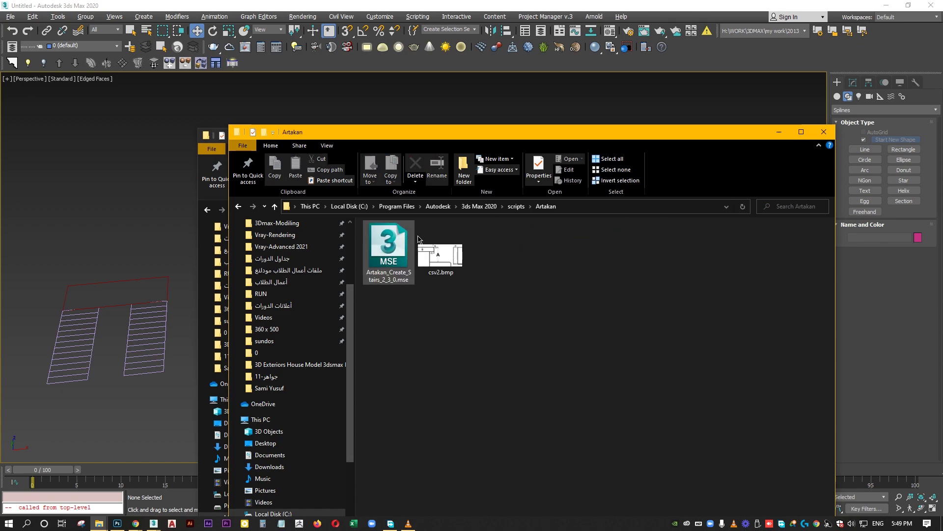
pyautogui.click(440, 249)
pyautogui.press('BackSpace')
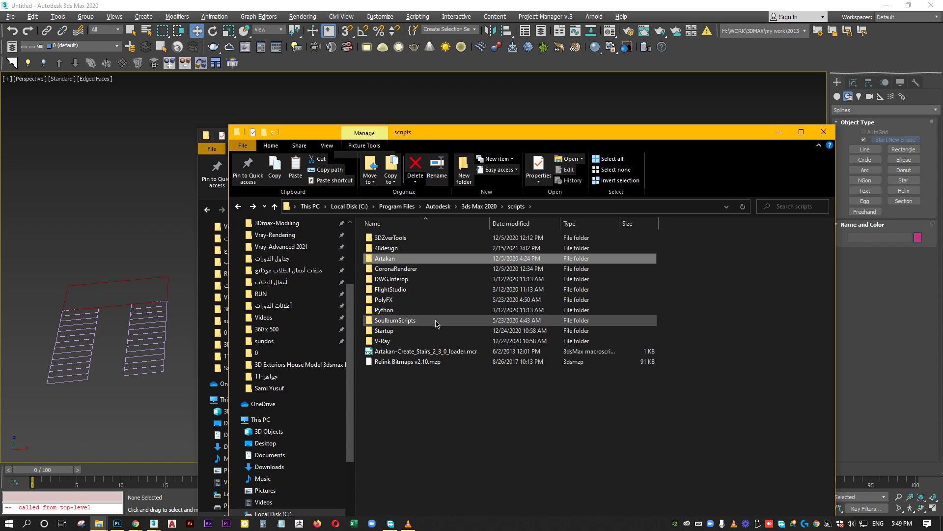
pyautogui.click(166, 243)
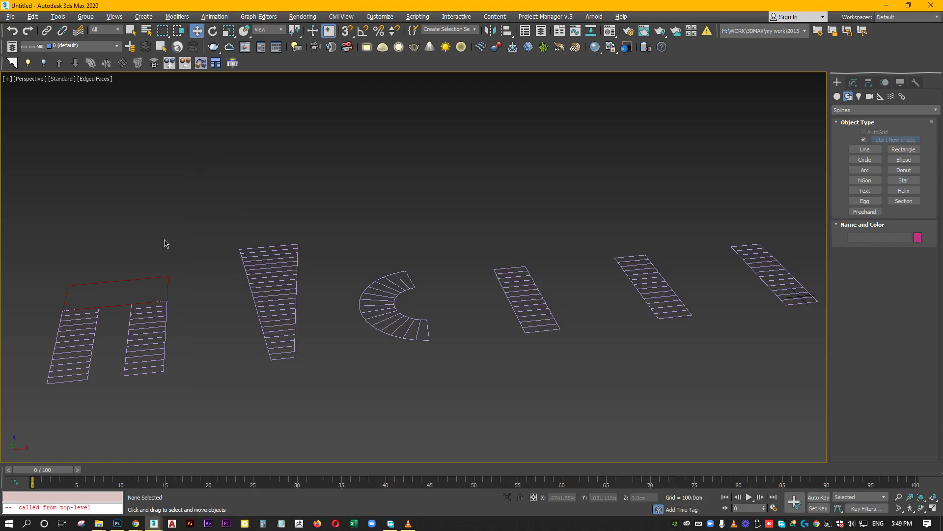
pyautogui.click(212, 66)
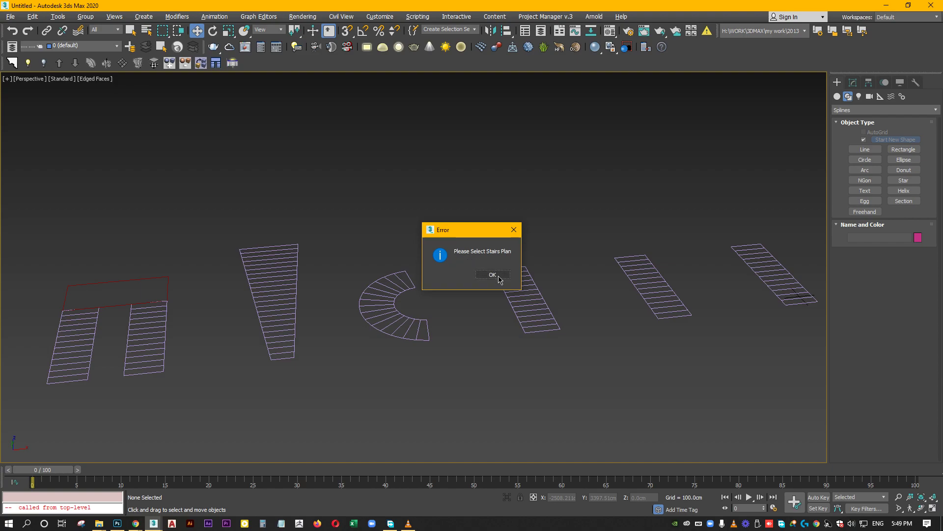
pyautogui.click(492, 274)
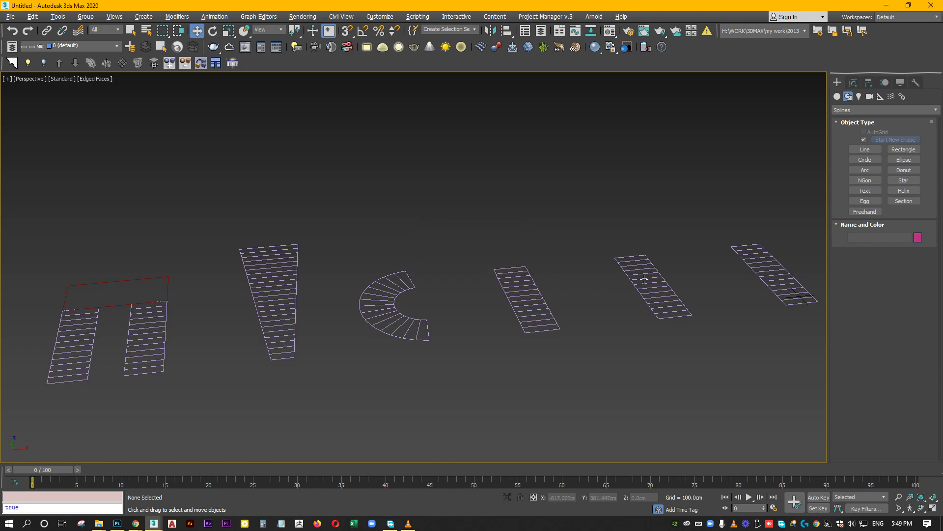
# - Box-select the right-hand straight stair splines and open the Create Stairs 2.3.0 panel
pyautogui.scroll(3, 482, 293)
pyautogui.scroll(3, 379, 270)
pyautogui.scroll(2, 427, 368)
pyautogui.moveTo(418, 377); pyautogui.dragTo(527, 214)
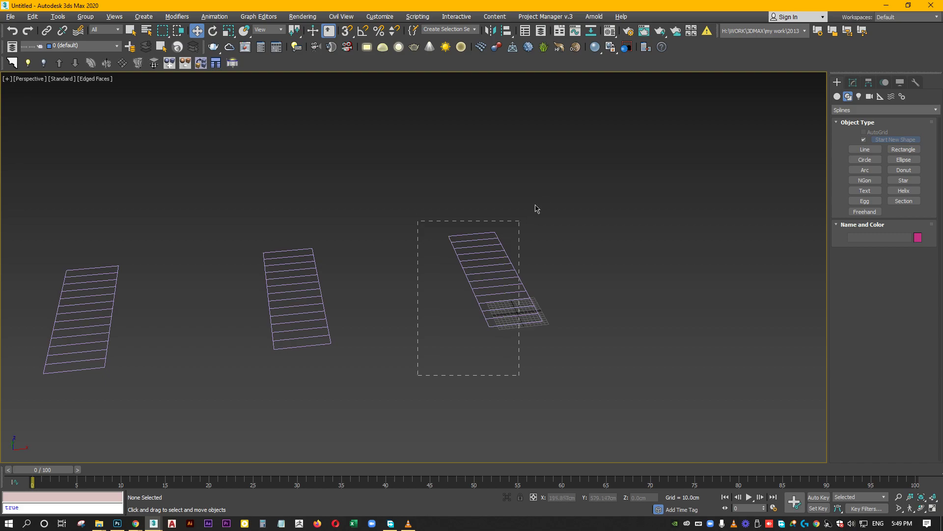
pyautogui.click(212, 62)
pyautogui.write('15')
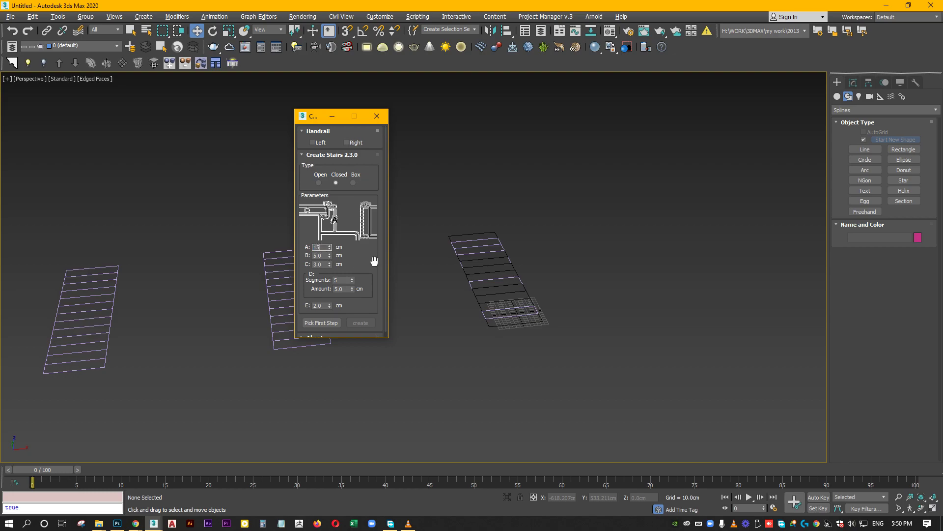
# - Build the straight stairs with A = 15 cm from the picked bottom step
pyautogui.press('Return')
pyautogui.scroll(-1, 376, 258)
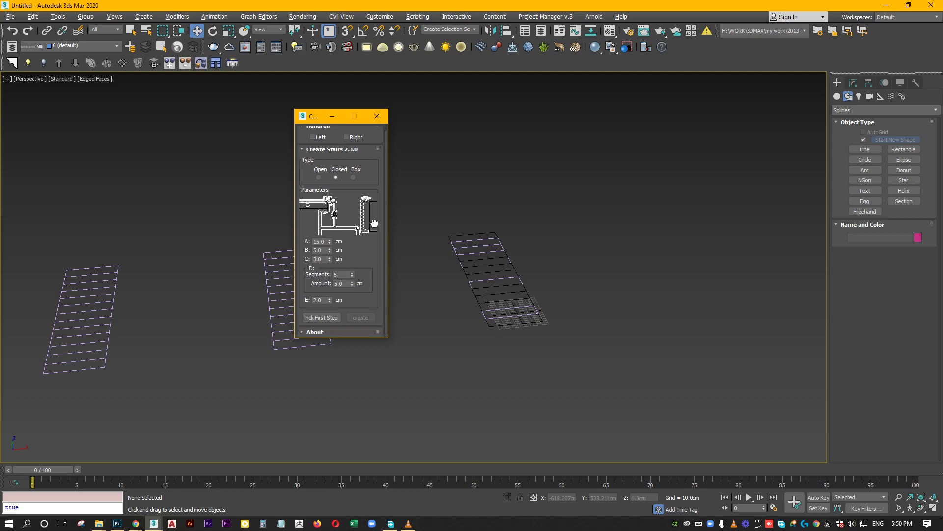
pyautogui.click(325, 318)
pyautogui.click(491, 331)
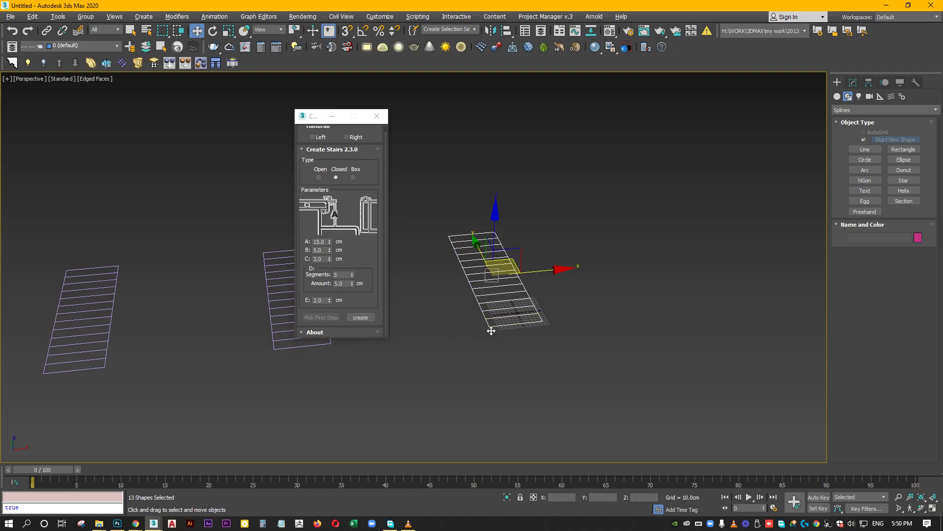
pyautogui.click(360, 318)
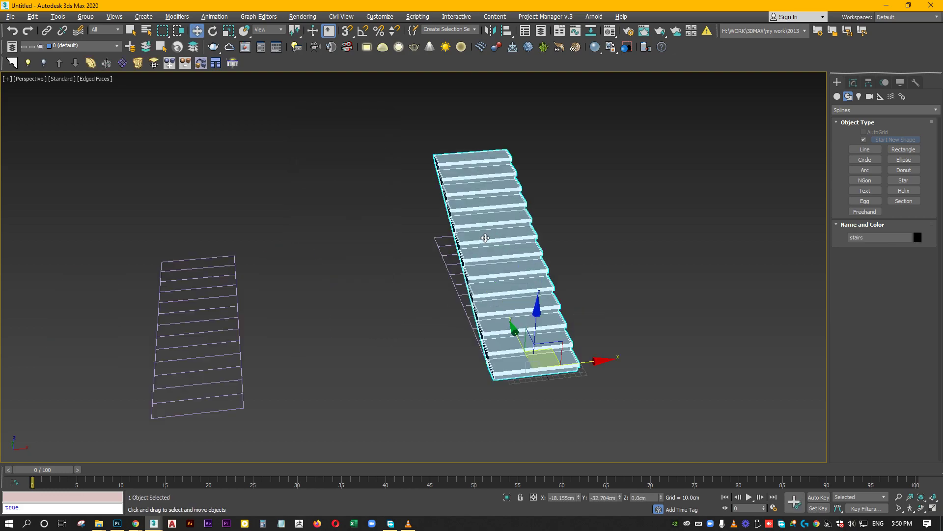
# - Inspect the new stairs and select the spiral stair plan's splines
pyautogui.keyDown('alt'); pyautogui.moveTo(485, 238); pyautogui.dragTo(465, 258, button='middle'); pyautogui.keyUp('alt')
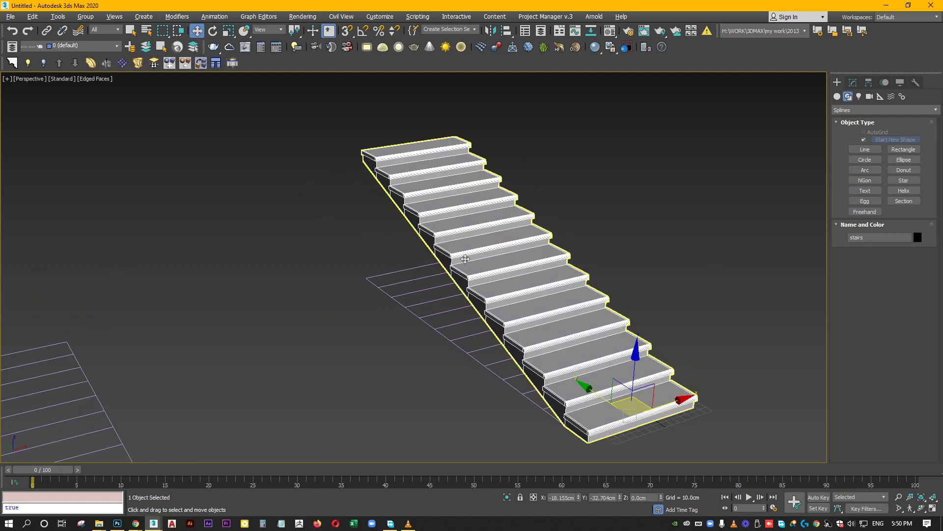
pyautogui.scroll(-8, 465, 259)
pyautogui.moveTo(344, 290)
pyautogui.mouseDown(button='middle')
pyautogui.moveTo(474, 293)
pyautogui.moveTo(342, 340)
pyautogui.mouseUp(button='middle')
pyautogui.moveTo(280, 335); pyautogui.dragTo(249, 367)
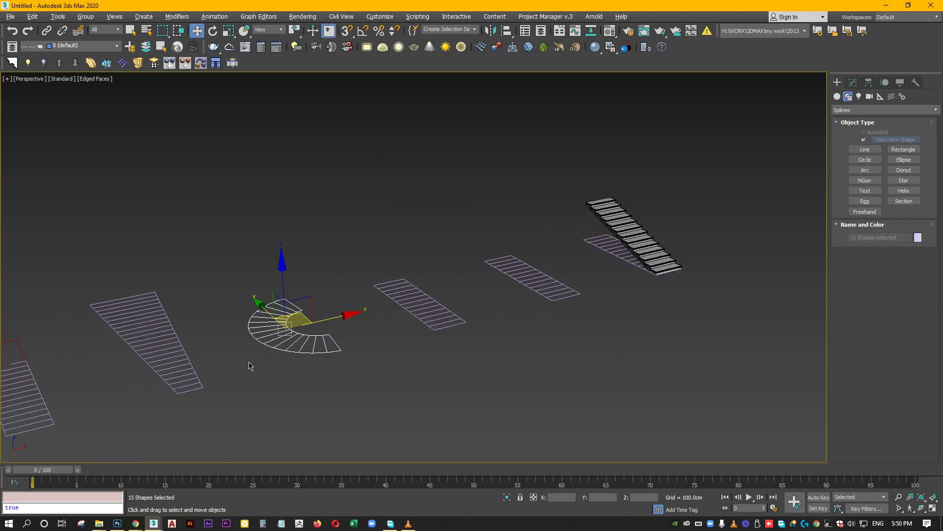
# - Pick the spiral plan's first step, set the stair body type, and create the spiral stairs
pyautogui.click(216, 63)
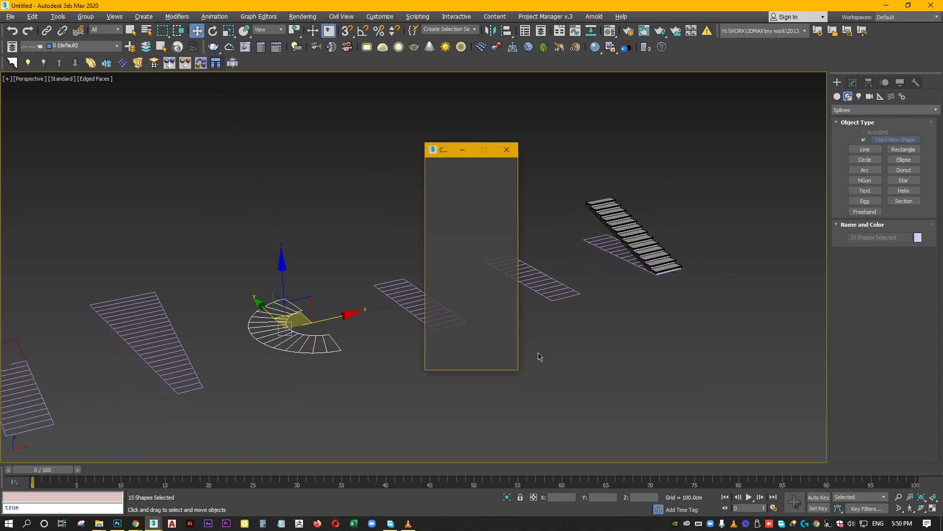
pyautogui.click(449, 351)
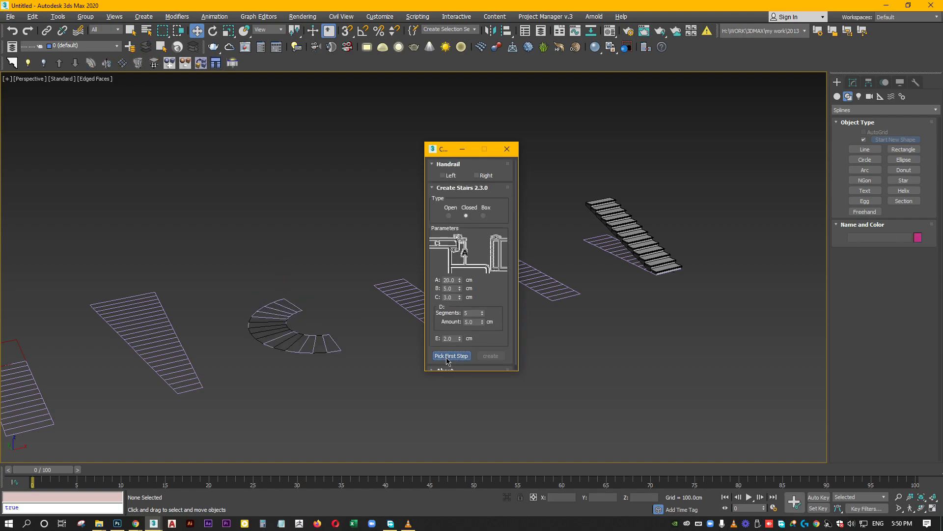
pyautogui.click(336, 347)
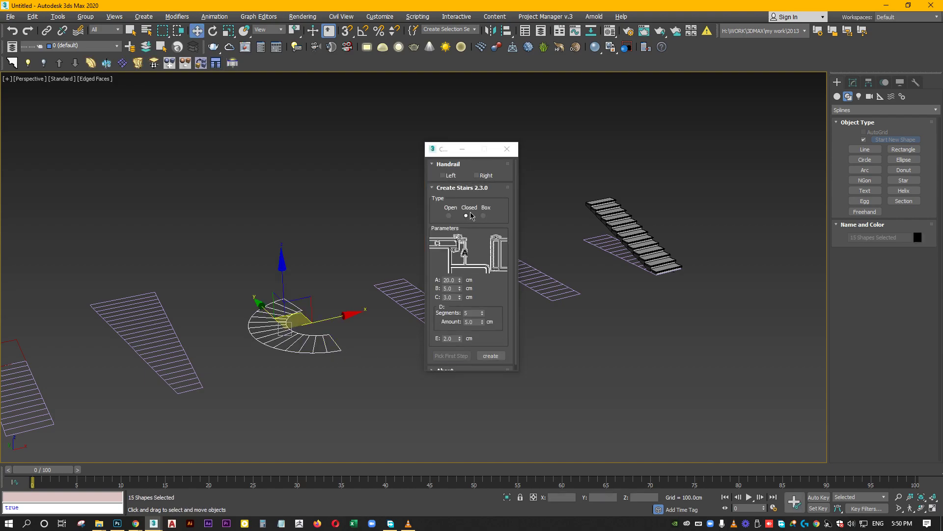
pyautogui.click(484, 216)
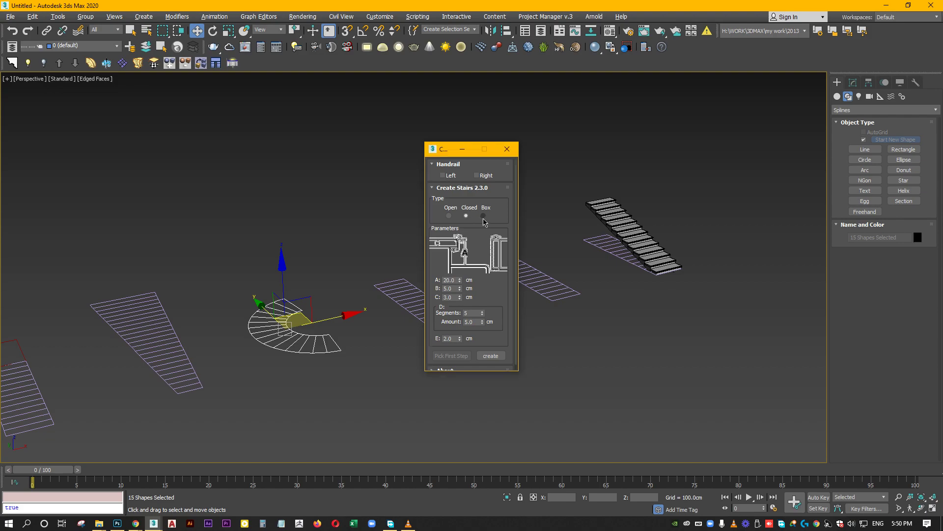
pyautogui.click(500, 356)
pyautogui.moveTo(500, 355)
pyautogui.keyDown('alt'); pyautogui.mouseDown(button='middle')
pyautogui.moveTo(484, 319)
pyautogui.moveTo(716, 332)
pyautogui.moveTo(385, 351)
pyautogui.moveTo(261, 340)
pyautogui.mouseUp(button='middle'); pyautogui.keyUp('alt')
pyautogui.moveTo(374, 203); pyautogui.dragTo(375, 201)
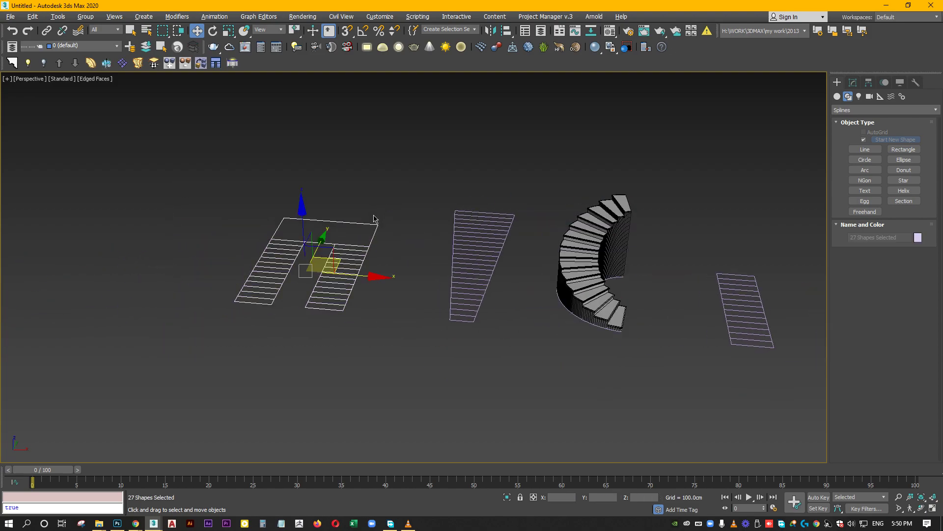
# - Create two-flight stairs with a landing from the U-shaped plan's first step, dismissing the MAXScript error
pyautogui.keyDown('alt'); pyautogui.moveTo(376, 201); pyautogui.dragTo(434, 213, button='middle'); pyautogui.keyUp('alt')
pyautogui.click(216, 64)
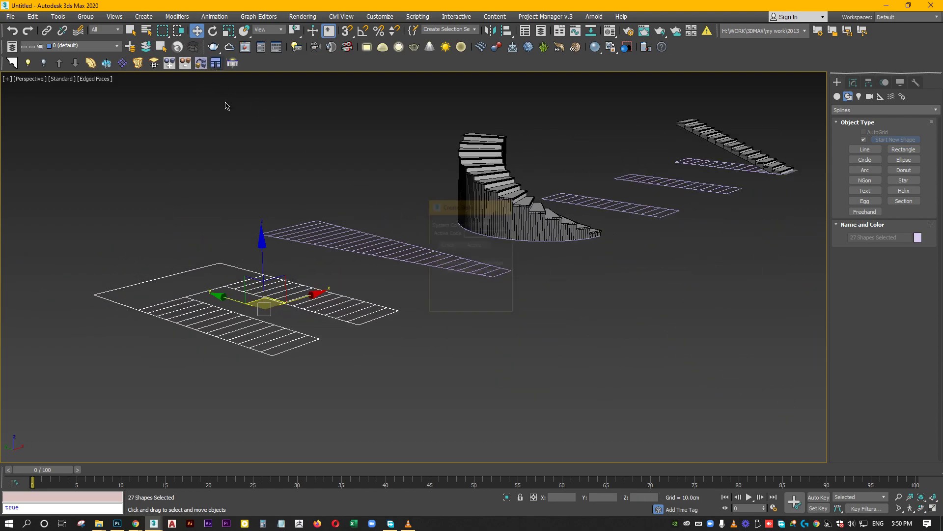
pyautogui.click(445, 357)
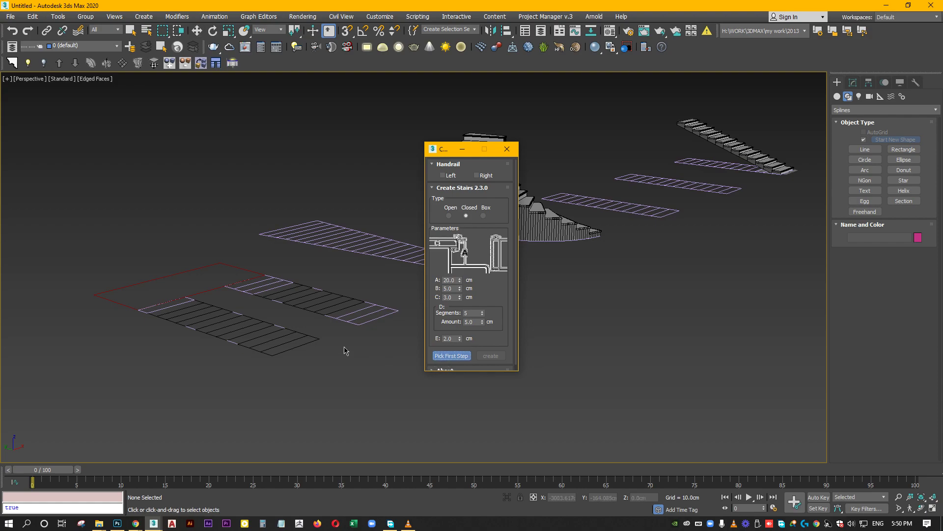
pyautogui.click(310, 350)
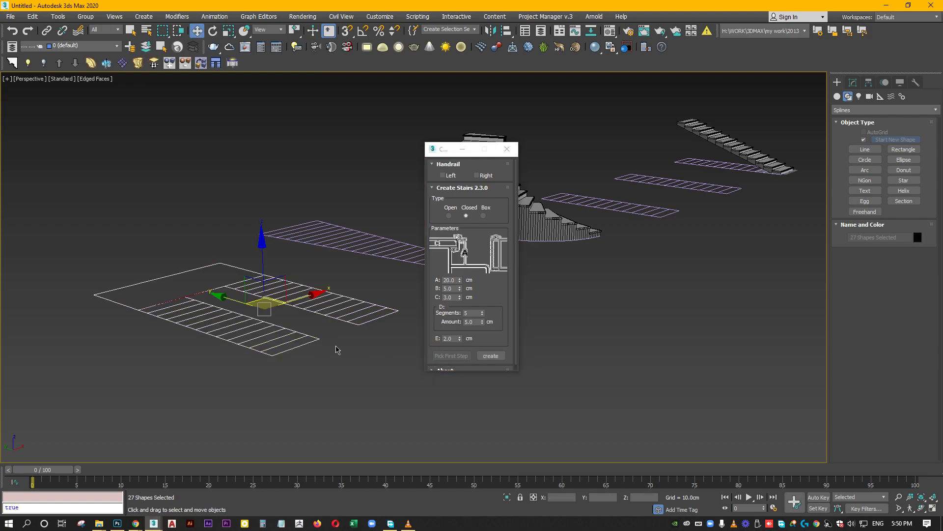
pyautogui.click(490, 356)
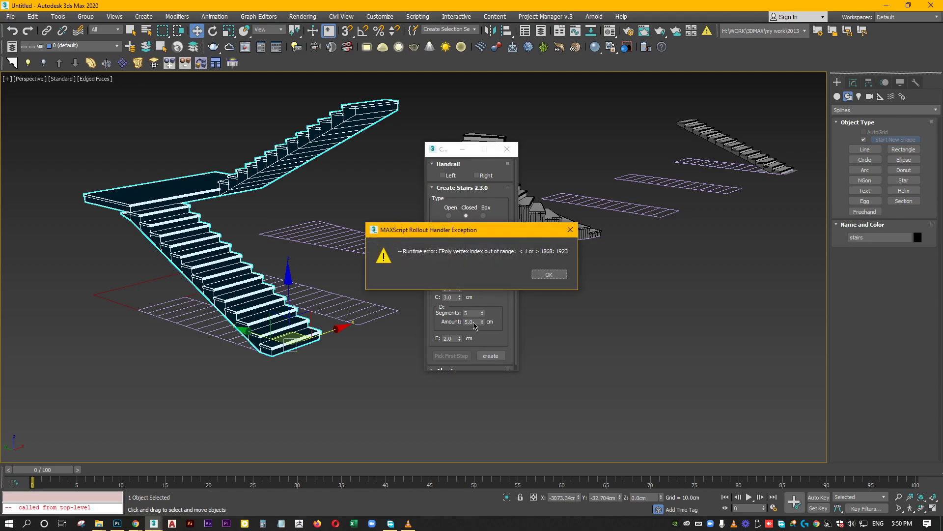
pyautogui.click(548, 275)
pyautogui.moveTo(244, 286)
pyautogui.mouseDown(button='middle')
pyautogui.moveTo(397, 355)
pyautogui.moveTo(291, 268)
pyautogui.mouseUp(button='middle')
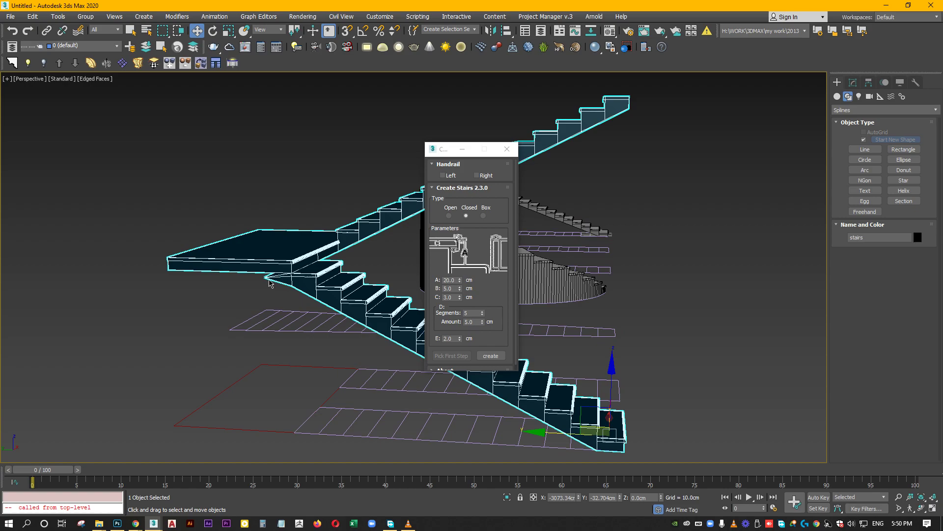
pyautogui.scroll(5, 291, 268)
pyautogui.scroll(-3, 291, 269)
pyautogui.scroll(-2, 295, 272)
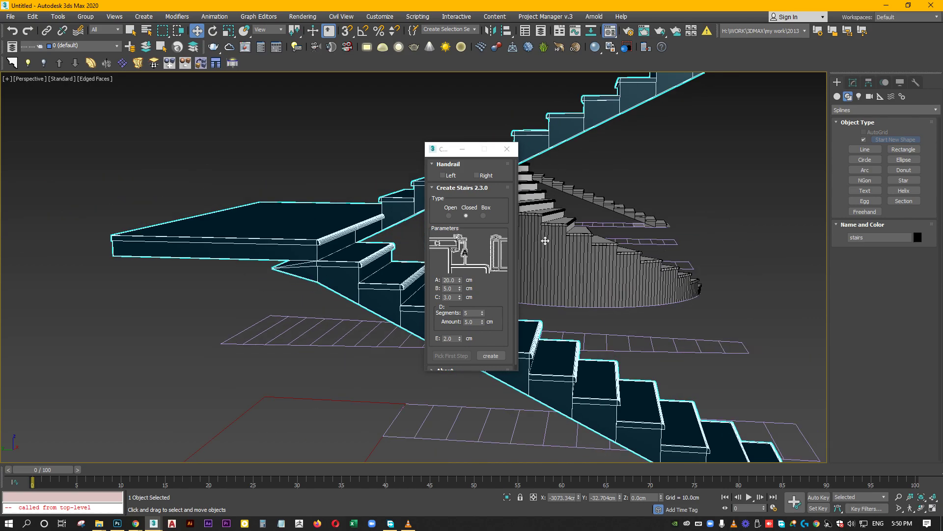
# - Assign the cyan VRay Material #1 from the Material Editor to the U-shaped stairs
pyautogui.press('m')
pyautogui.click(646, 222)
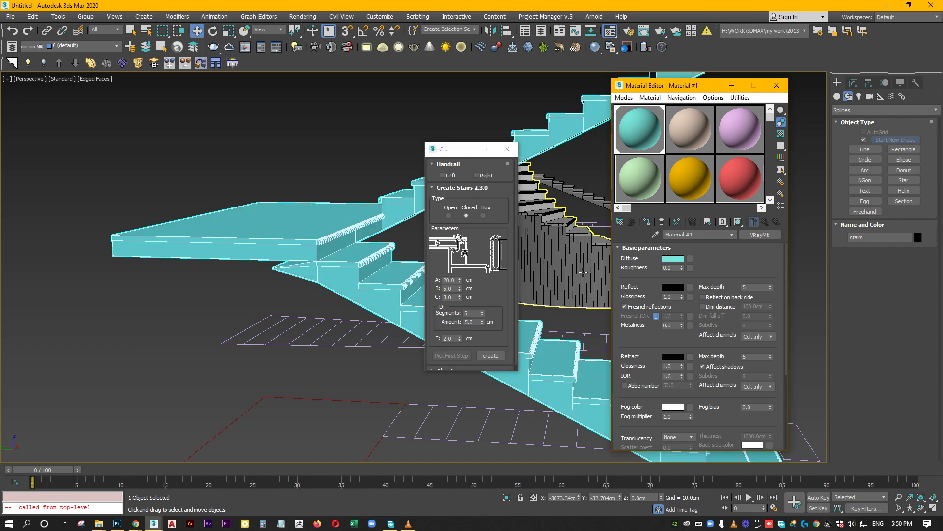
pyautogui.click(776, 85)
pyautogui.moveTo(374, 275)
pyautogui.keyDown('alt'); pyautogui.mouseDown(button='middle')
pyautogui.moveTo(353, 319)
pyautogui.moveTo(261, 381)
pyautogui.mouseUp(button='middle'); pyautogui.keyUp('alt')
pyautogui.moveTo(258, 399); pyautogui.dragTo(395, 169)
pyautogui.click(500, 151)
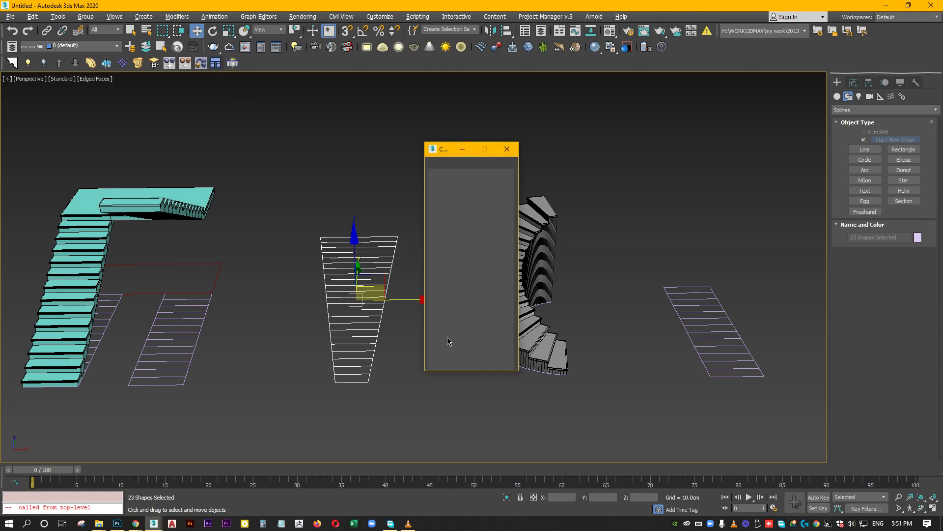
# - Pick the middle stair plan's bottom step and enable Left and Right handrails
pyautogui.click(451, 356)
pyautogui.click(361, 378)
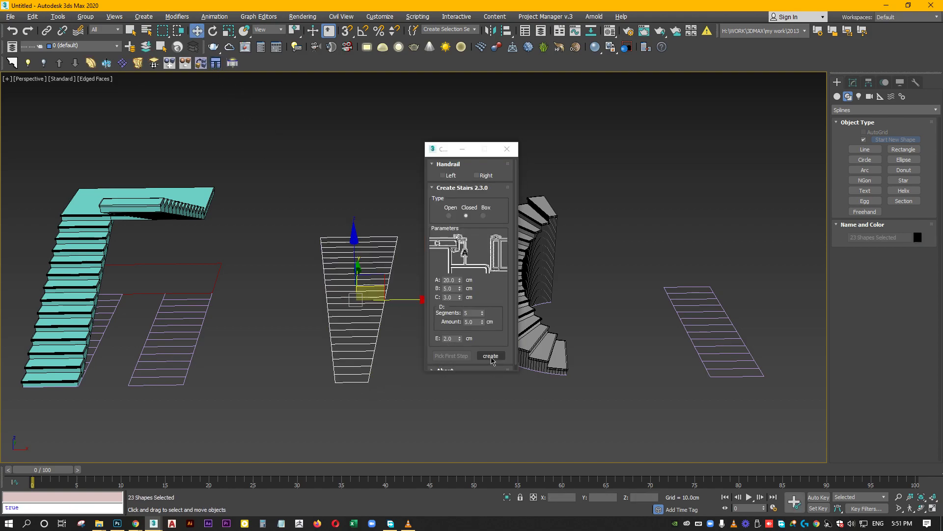
pyautogui.click(491, 357)
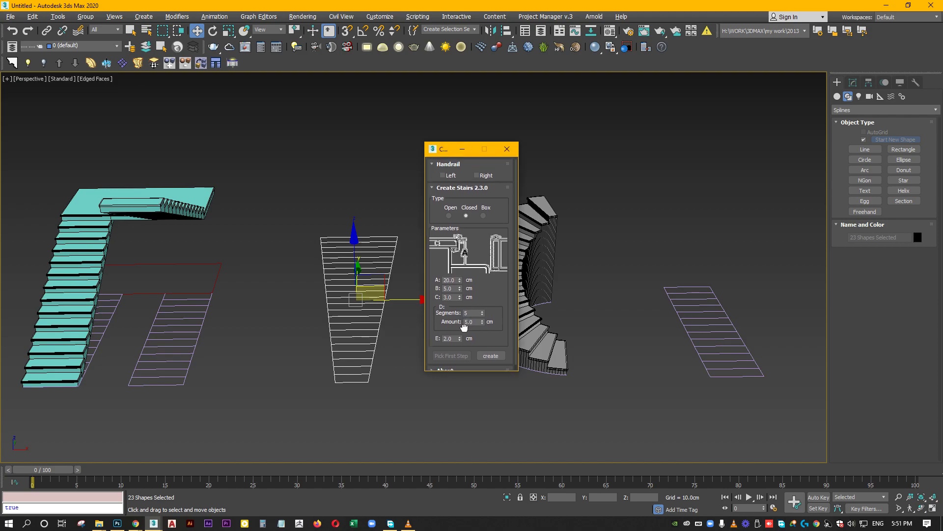
pyautogui.click(443, 175)
pyautogui.click(476, 175)
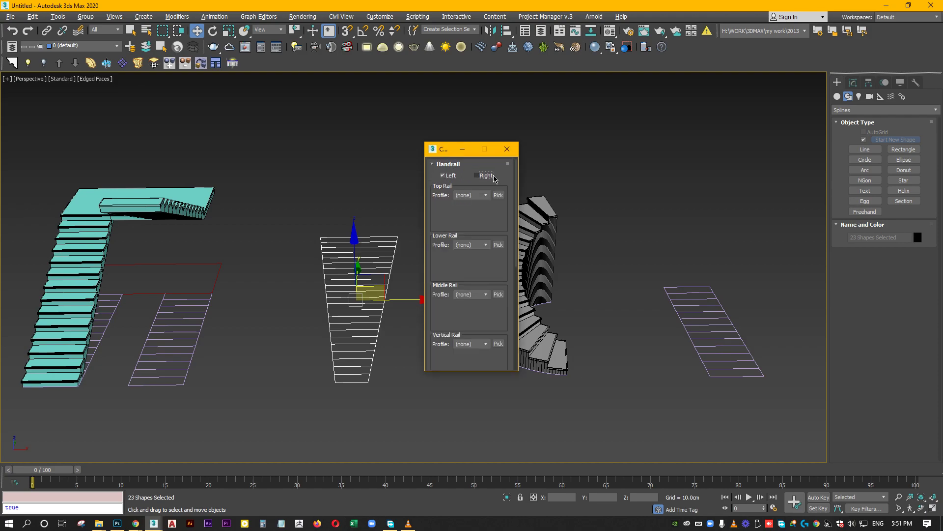
# - Set the top, lower, middle and vertical rail profiles to Round and create the stairs
pyautogui.click(470, 195)
pyautogui.click(462, 210)
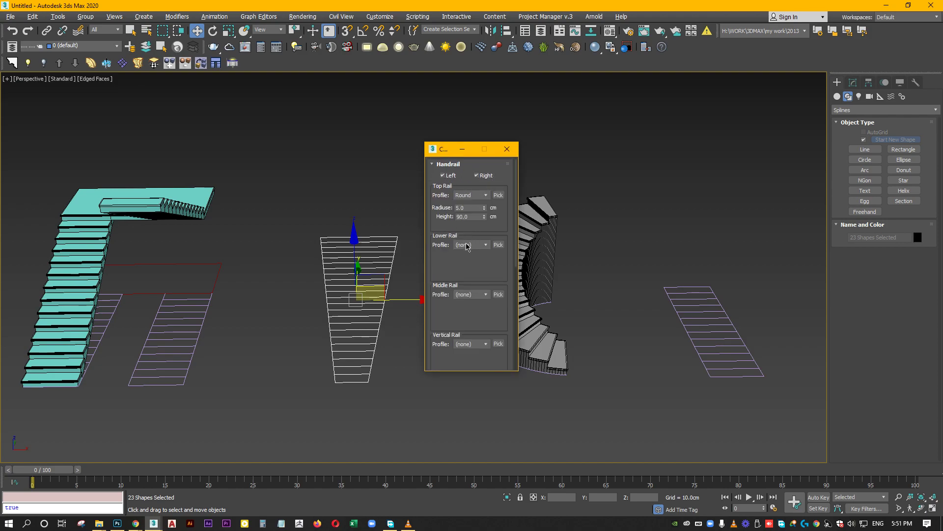
pyautogui.click(470, 244)
pyautogui.click(466, 261)
pyautogui.click(470, 294)
pyautogui.click(462, 309)
pyautogui.click(471, 344)
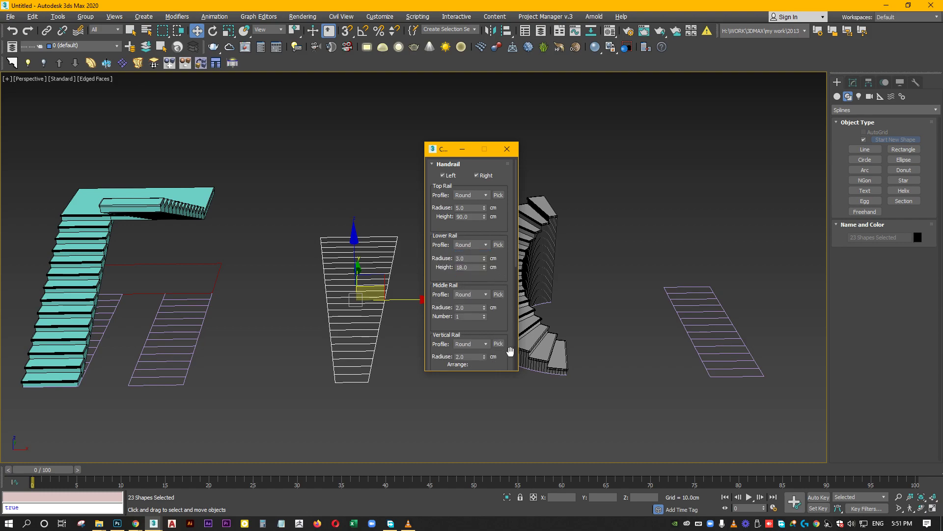
pyautogui.scroll(-3, 506, 275)
pyautogui.scroll(-4, 506, 276)
pyautogui.scroll(-4, 505, 275)
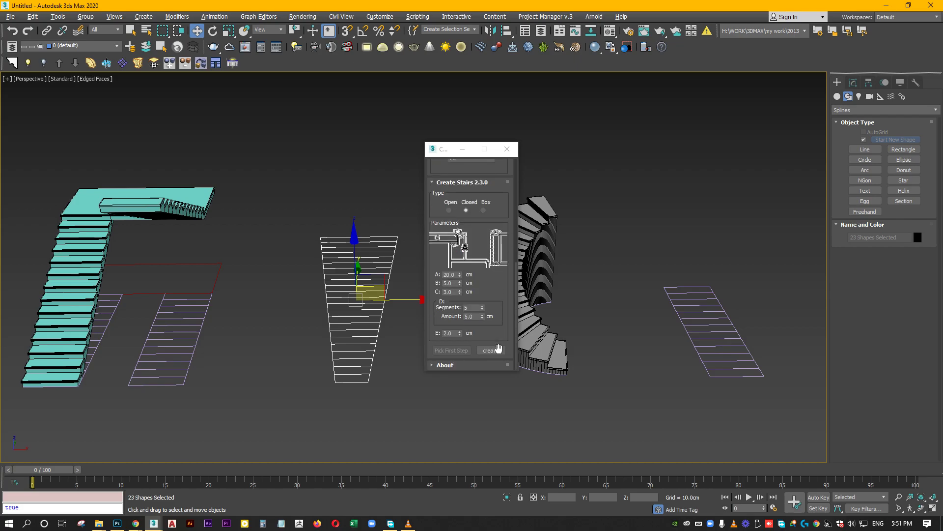
pyautogui.click(491, 350)
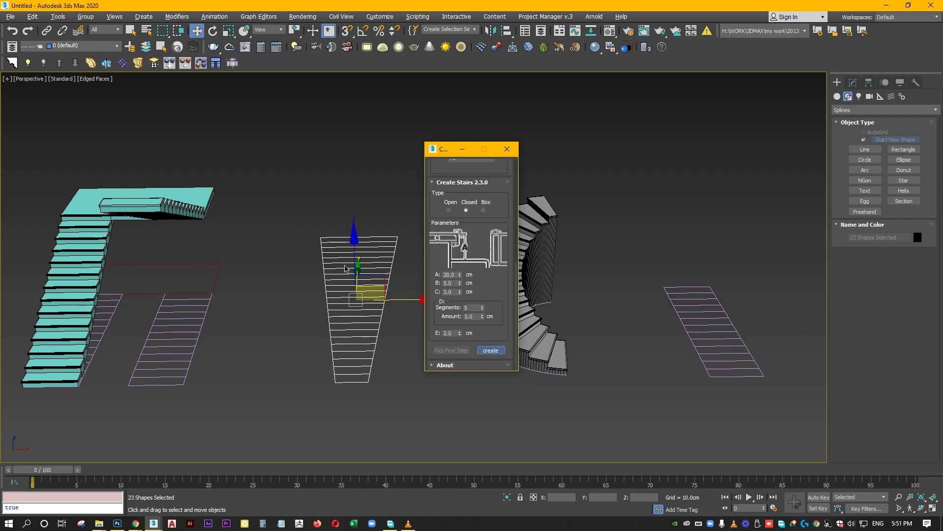
# - Orbit around the new tapered handrail stair and switch the viewport to Default Shading without edges
pyautogui.moveTo(345, 269)
pyautogui.keyDown('alt'); pyautogui.mouseDown(button='middle')
pyautogui.moveTo(226, 226)
pyautogui.moveTo(347, 256)
pyautogui.moveTo(442, 238)
pyautogui.moveTo(526, 246)
pyautogui.moveTo(431, 276)
pyautogui.moveTo(415, 256)
pyautogui.moveTo(205, 269)
pyautogui.moveTo(369, 285)
pyautogui.mouseUp(button='middle'); pyautogui.keyUp('alt')
pyautogui.press('F4')
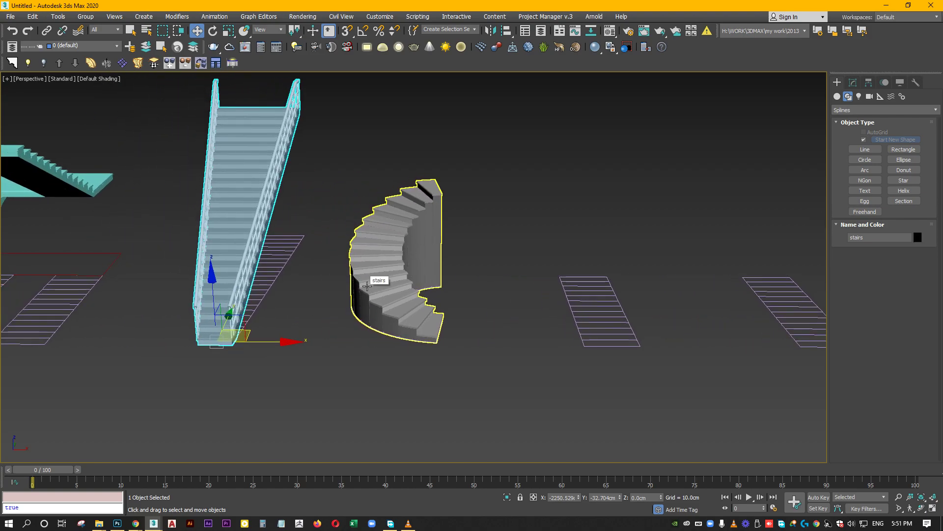